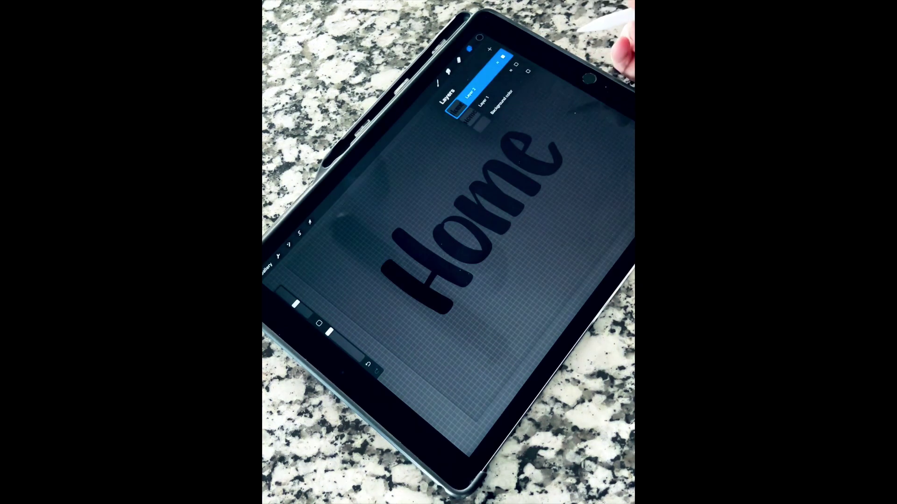
Export the Procreate Home lettering as a PNG and send it via AirDrop
{"action": "left_click", "coordinate": [277, 256]}
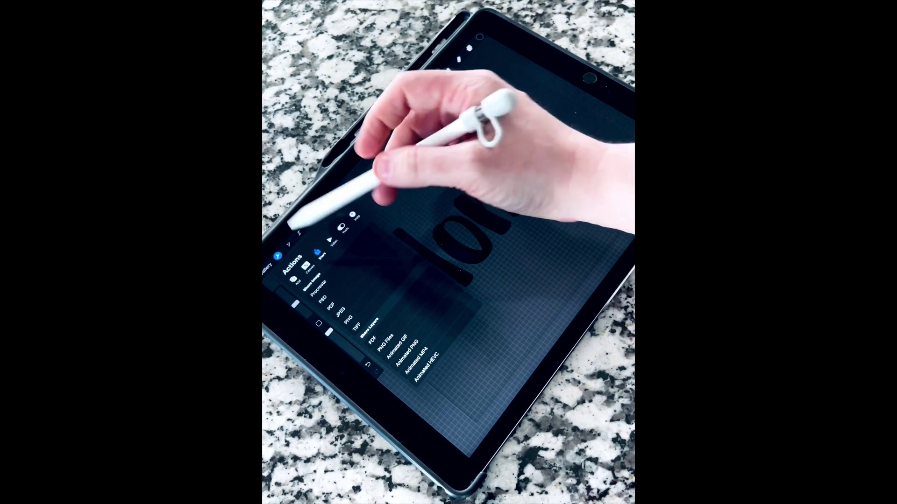
{"action": "left_click", "coordinate": [354, 314]}
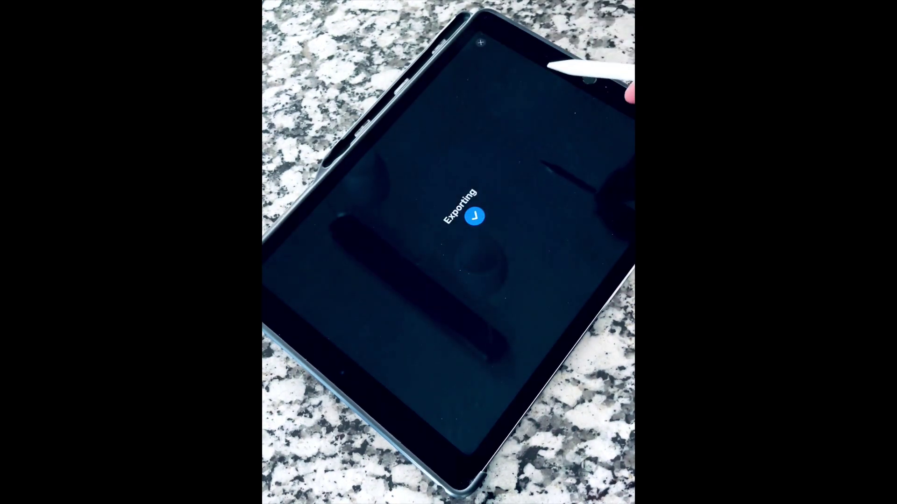
{"action": "left_click", "coordinate": [414, 259]}
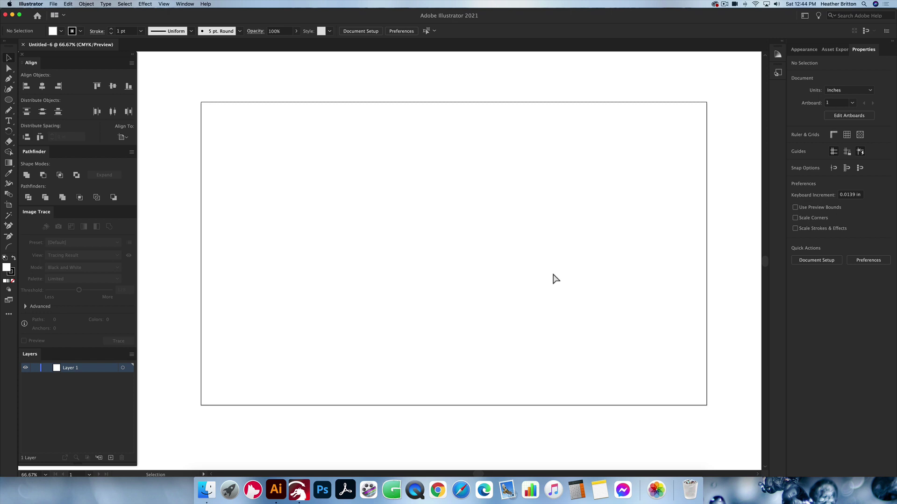
Place Untitled_Artwork 2.png from the Downloads folder into the document
{"action": "key", "text": "super+shift+p"}
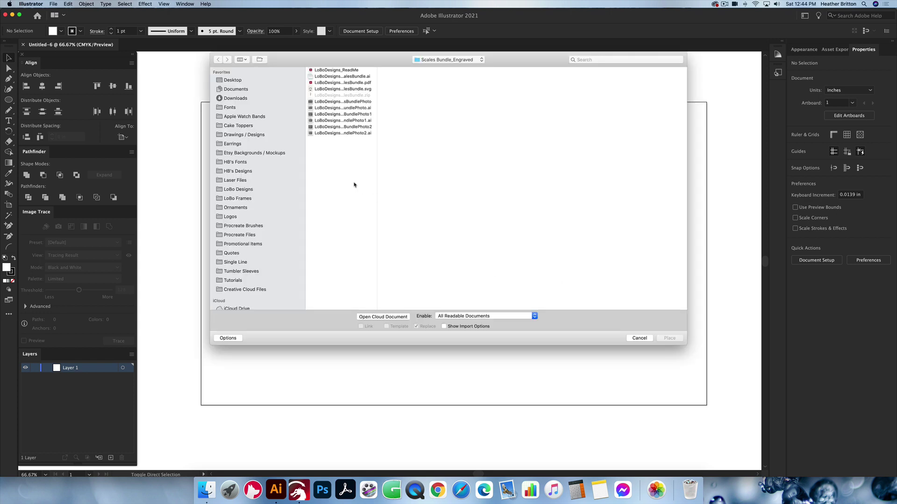
{"action": "left_click", "coordinate": [237, 98]}
{"action": "left_click", "coordinate": [339, 121]}
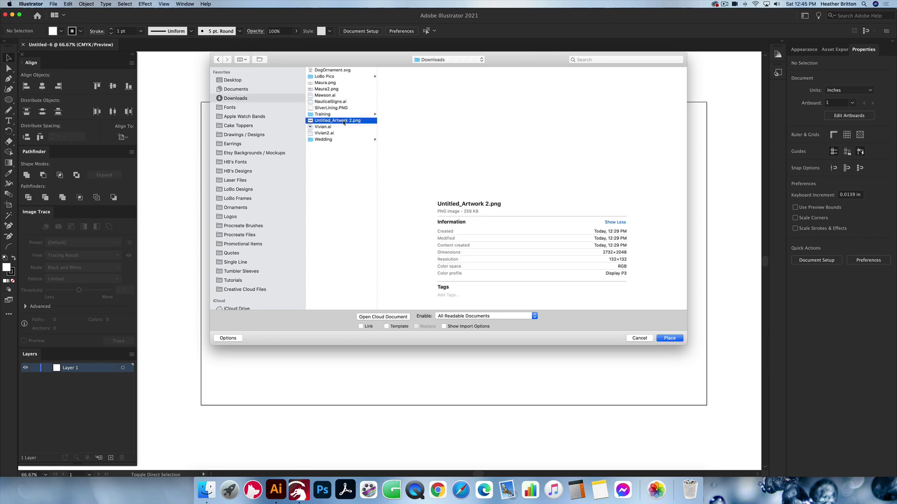
{"action": "left_click", "coordinate": [669, 339]}
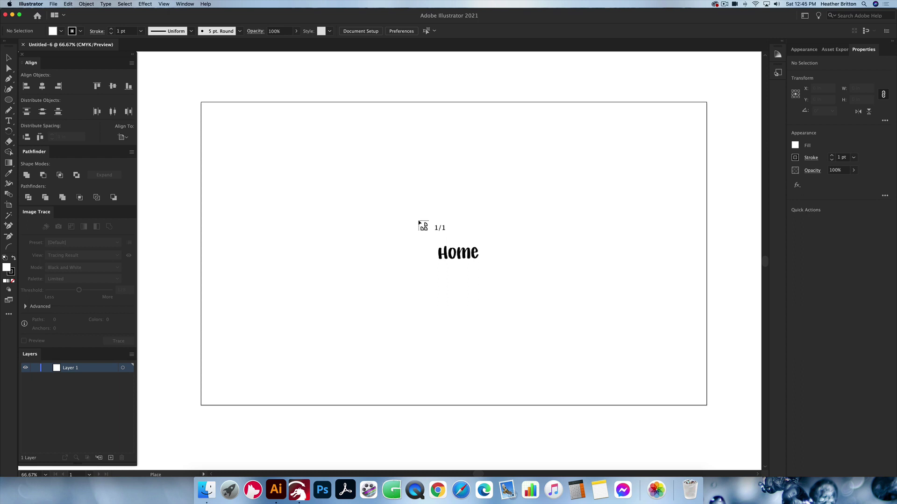
Drop the Home image onto the artboard and drag it to fill the page
{"action": "left_click", "coordinate": [365, 167]}
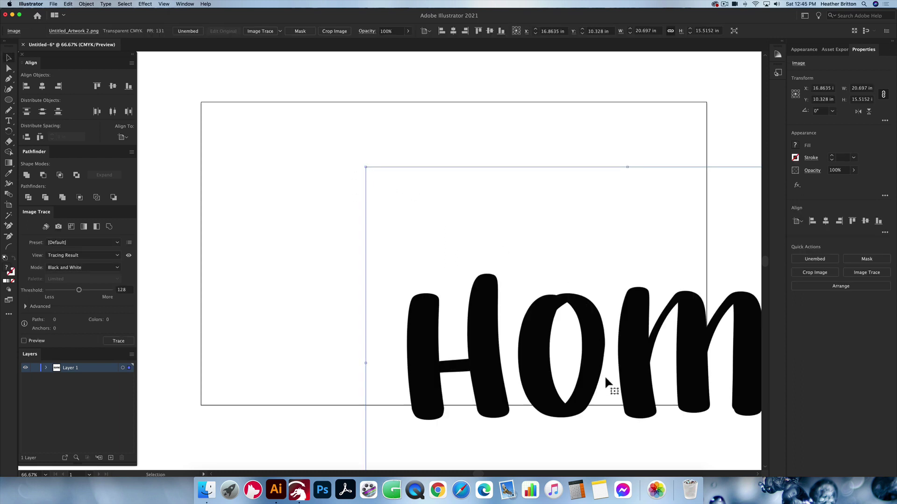
{"action": "left_click_drag", "start_coordinate": [606, 379], "coordinate": [476, 280]}
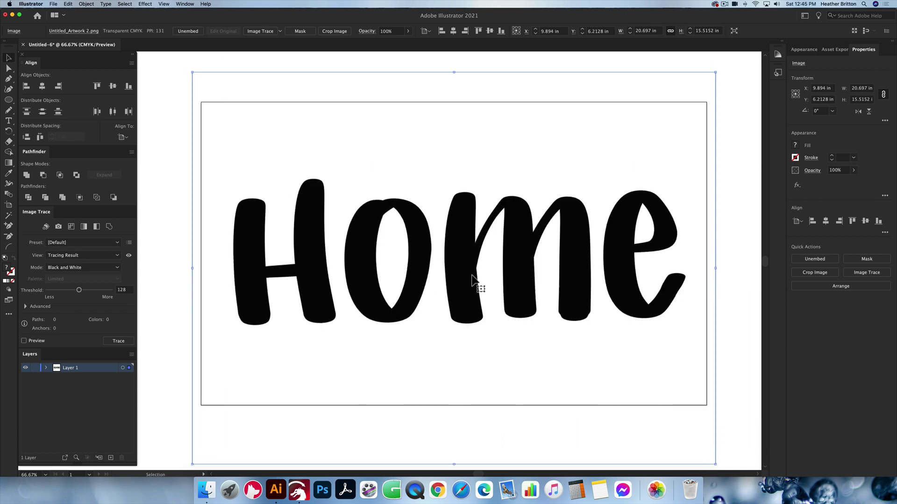
{"action": "left_click", "coordinate": [728, 246]}
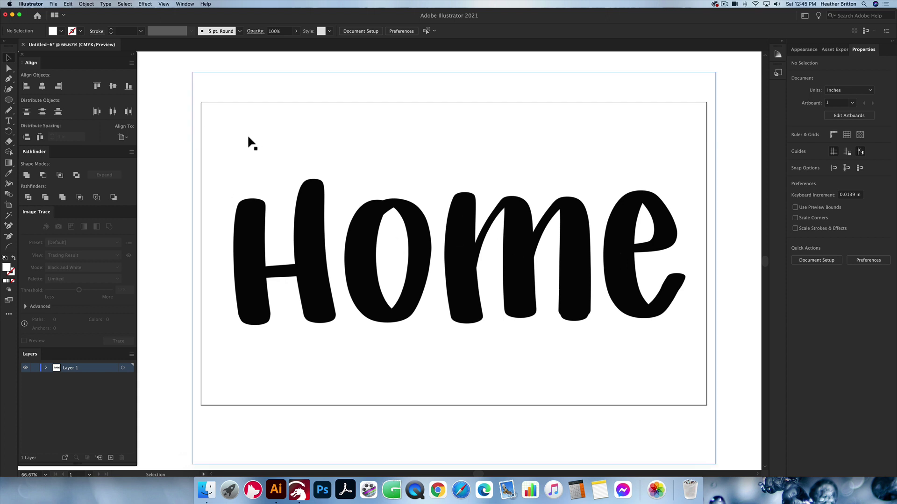
Image Trace the Home picture in black and white, then expand it to object and fill paths
{"action": "left_click", "coordinate": [331, 172]}
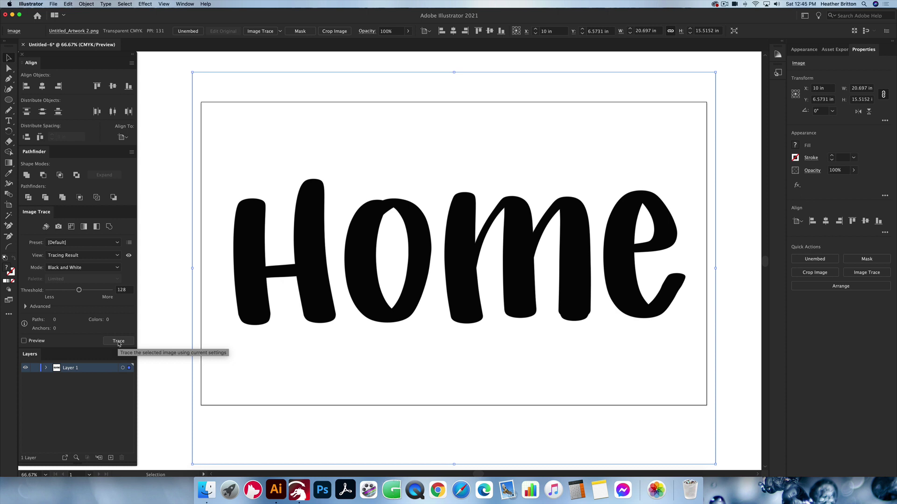
{"action": "left_click", "coordinate": [119, 343]}
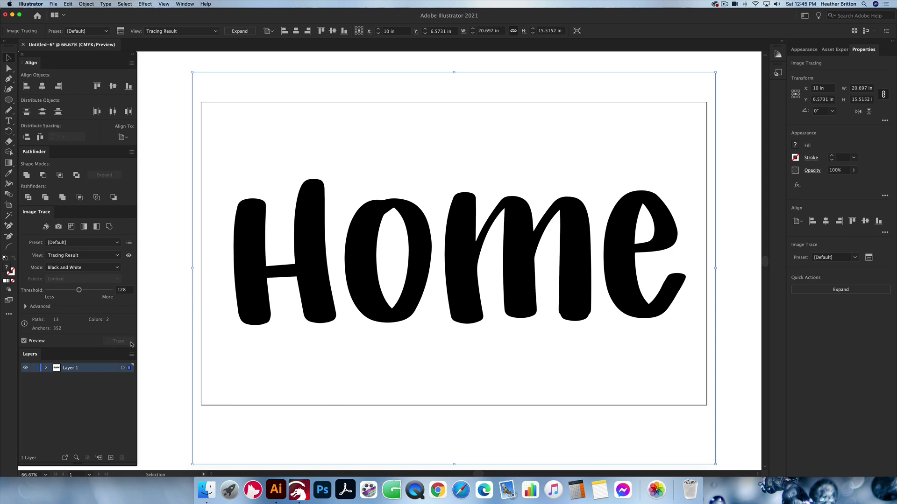
{"action": "left_click", "coordinate": [88, 4]}
{"action": "left_click", "coordinate": [111, 81]}
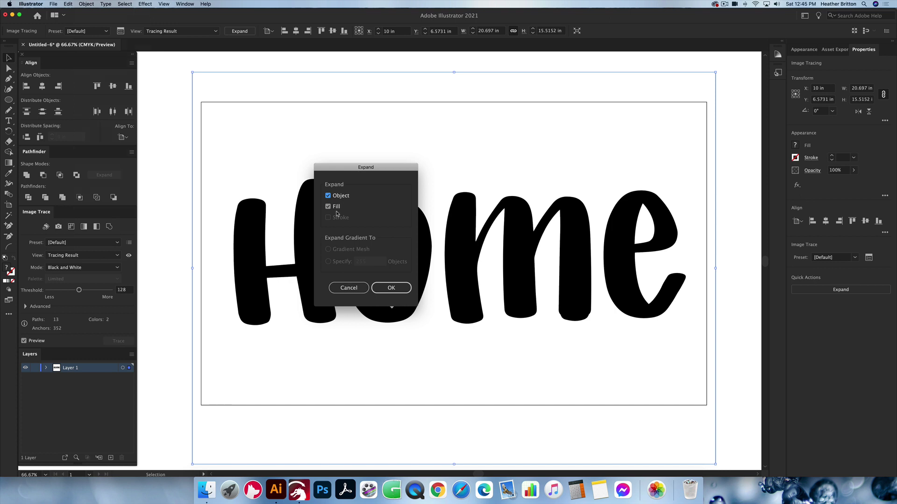
{"action": "left_click", "coordinate": [395, 287]}
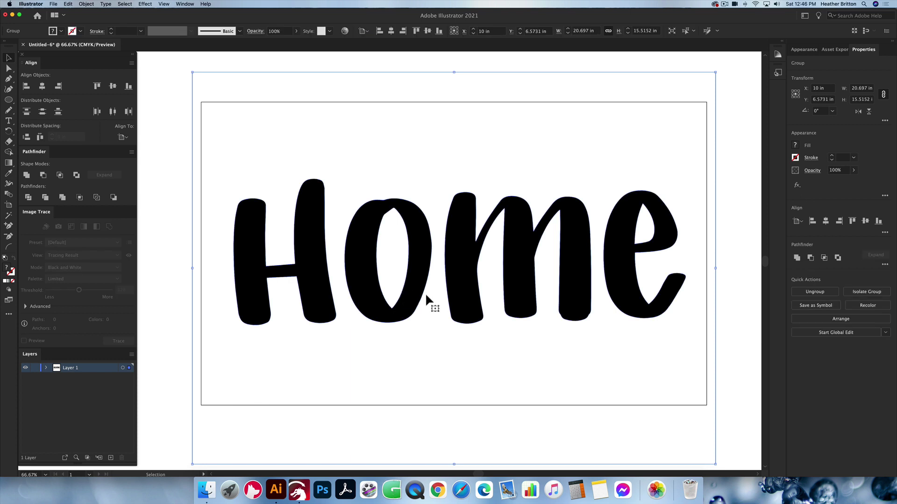
Use the Magic Wand (Y) to pick out the white background pieces and clear them
{"action": "key", "text": "y"}
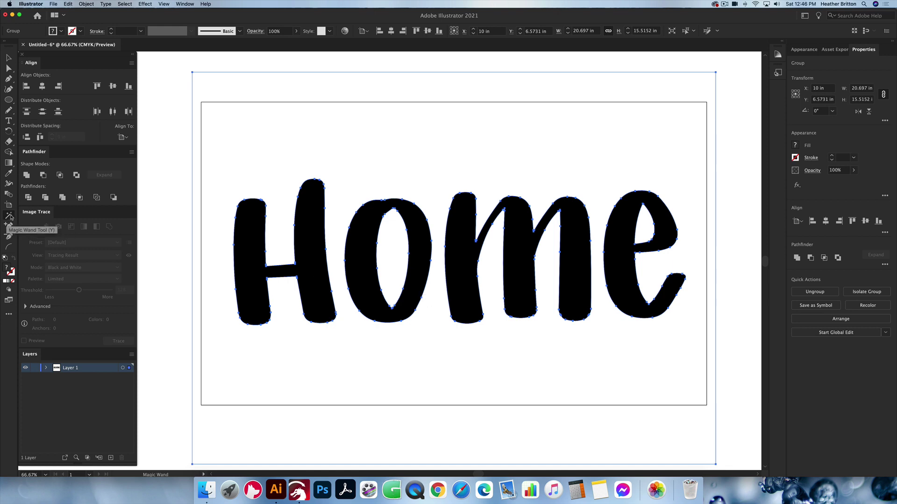
{"action": "left_click", "coordinate": [405, 150]}
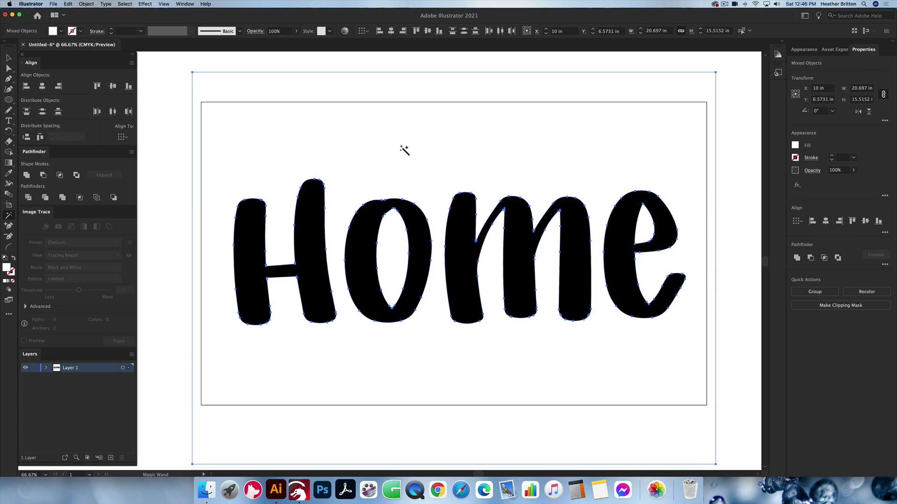
{"action": "left_click", "coordinate": [404, 150]}
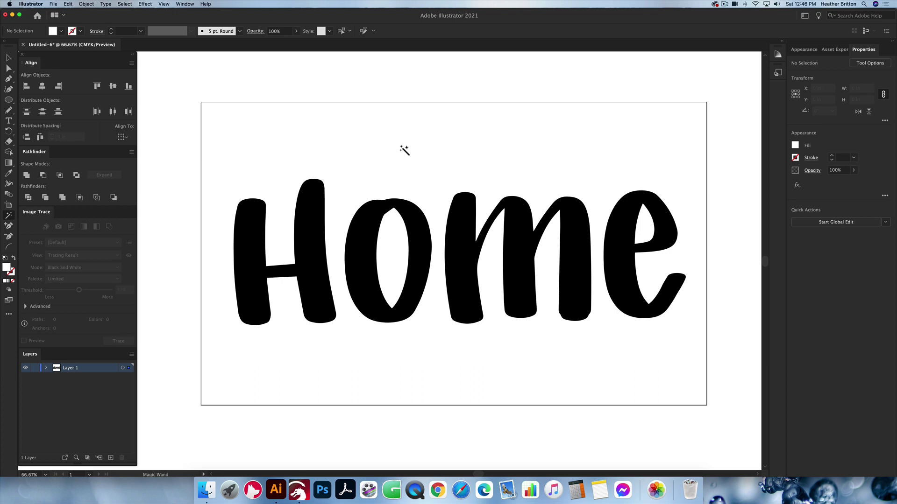
Switch the artwork to Outline view with the Selection tool active
{"action": "left_click", "coordinate": [182, 4]}
{"action": "mouse_move", "coordinate": [160, 7]}
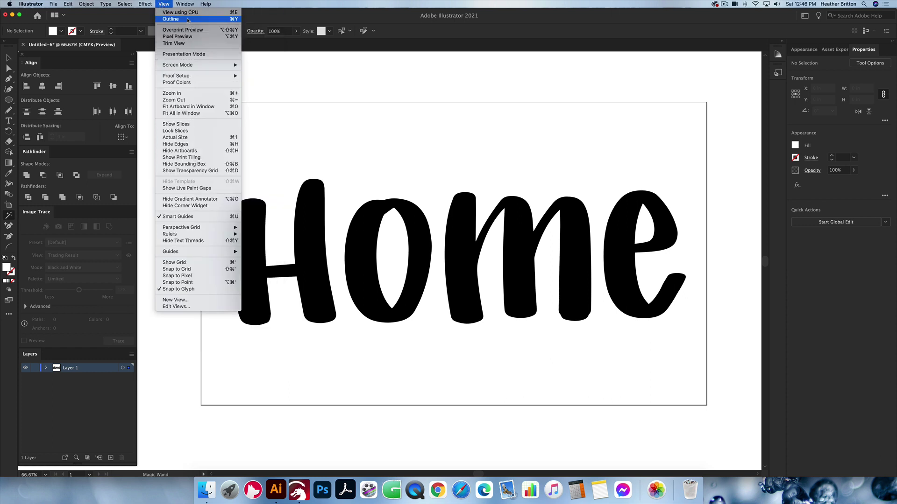
{"action": "left_click", "coordinate": [400, 114]}
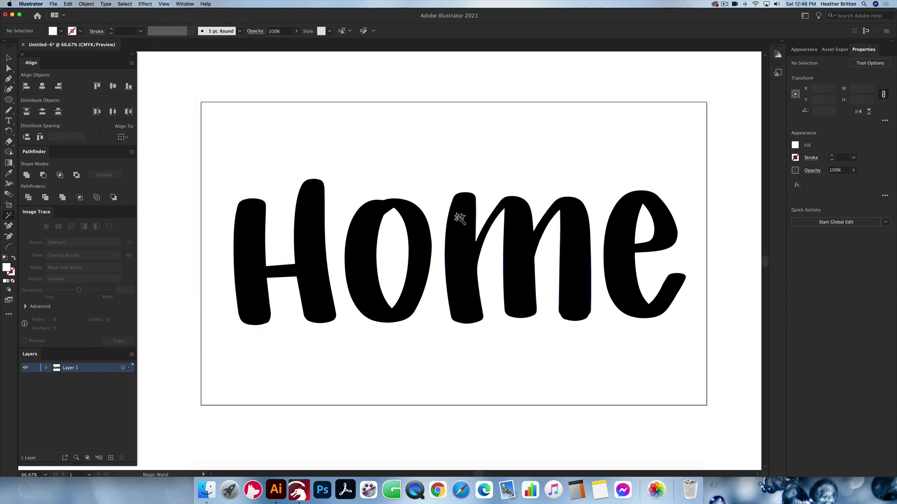
{"action": "key", "text": "super+y"}
{"action": "key", "text": "v"}
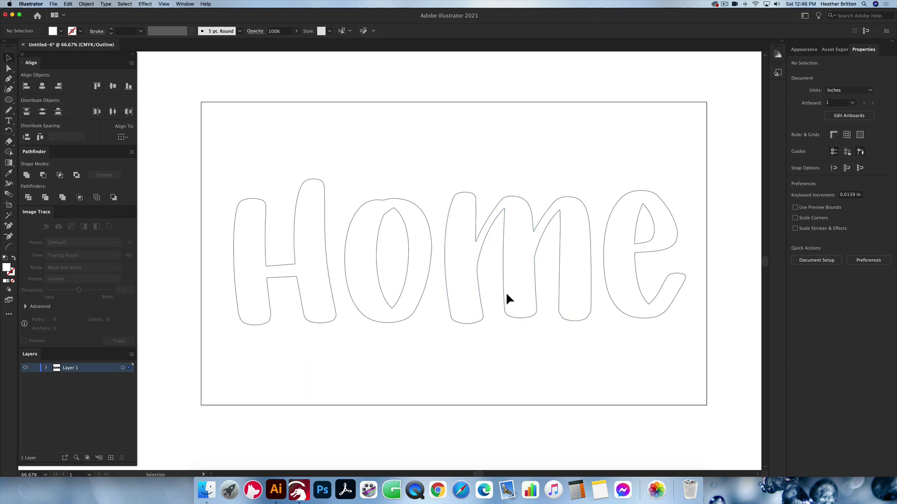
Inspect the Home outline paths, then return to Preview to show solid black fills
{"action": "left_click", "coordinate": [265, 218]}
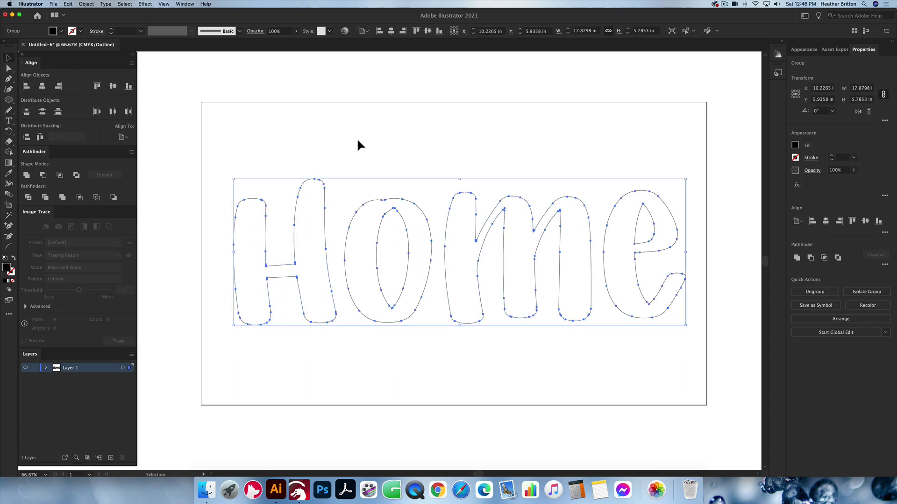
{"action": "left_click", "coordinate": [380, 185]}
{"action": "left_click", "coordinate": [325, 213]}
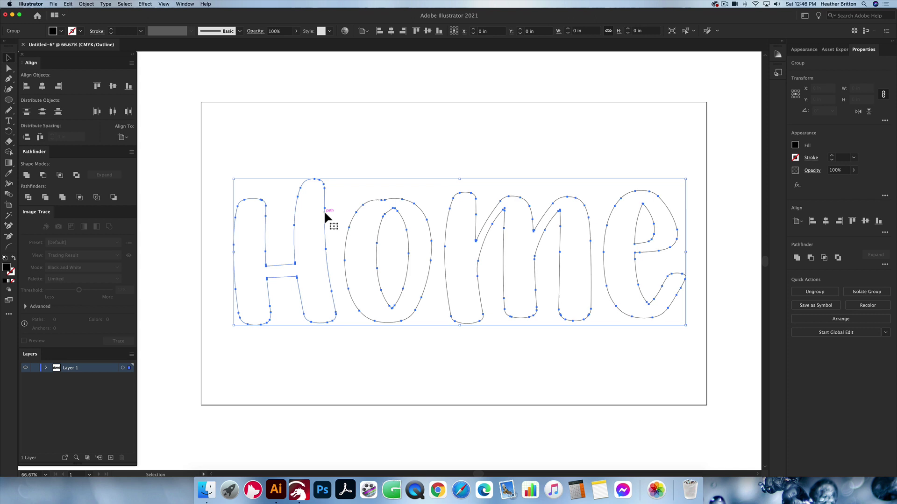
{"action": "left_click", "coordinate": [400, 133]}
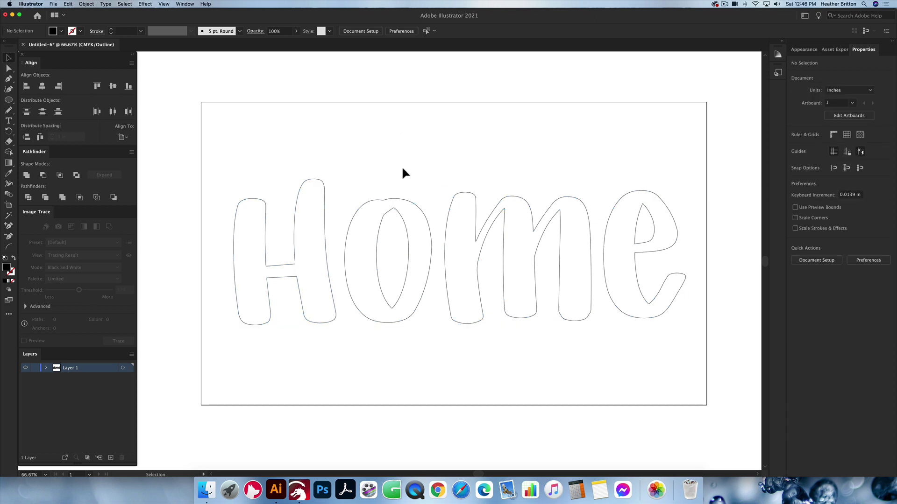
{"action": "left_click", "coordinate": [411, 201]}
{"action": "left_click", "coordinate": [413, 134]}
{"action": "scroll", "coordinate": [687, 348], "scroll_direction": "right", "scroll_amount": 2}
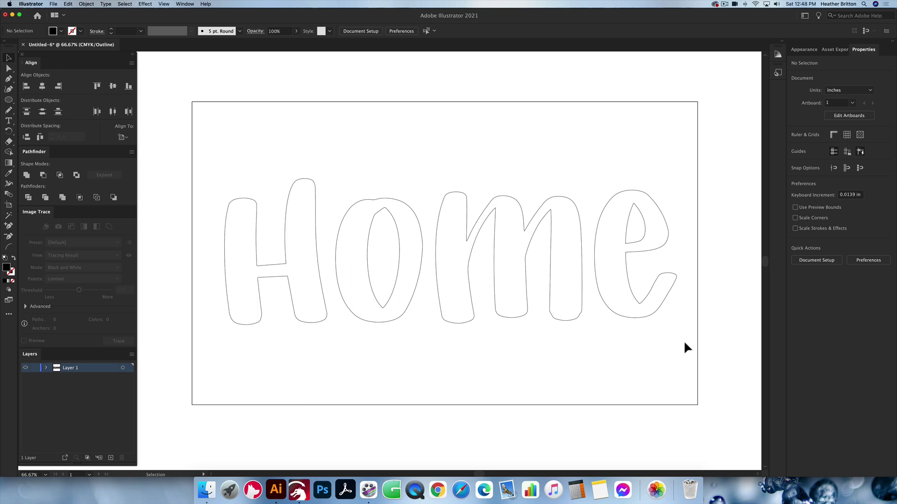
{"action": "key", "text": "super+y"}
{"action": "key", "text": "super+y"}
{"action": "key", "text": "super+y"}
{"action": "key", "text": "super+y"}
{"action": "key", "text": "super+y"}
Marquee-select the entire black Home lettering group and copy it to the clipboard
{"action": "key", "text": "v"}
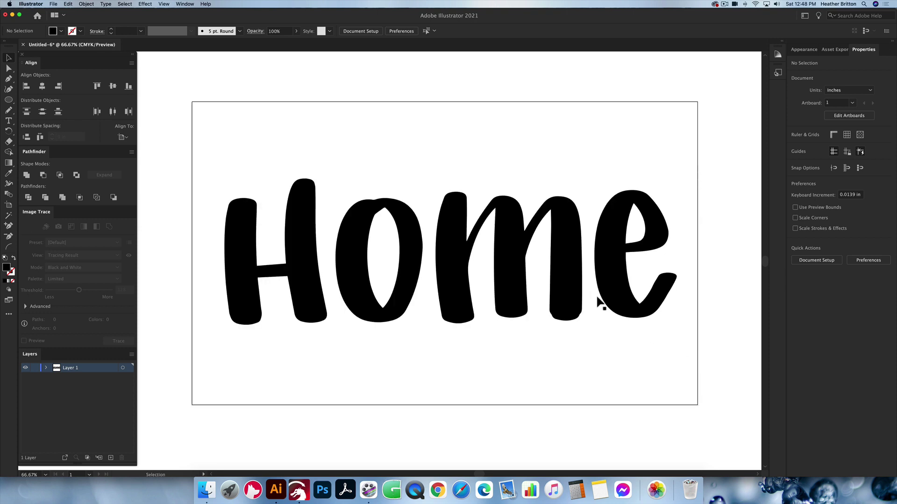
{"action": "left_click", "coordinate": [581, 280]}
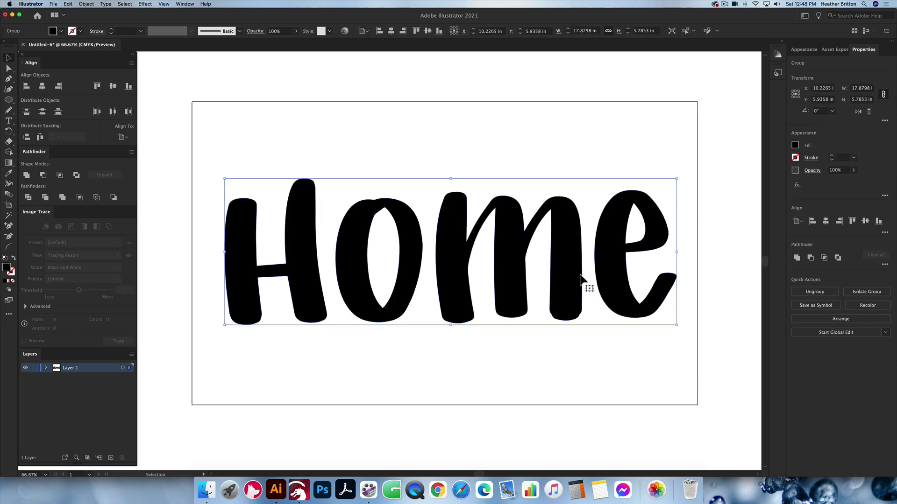
{"action": "left_click", "coordinate": [599, 347]}
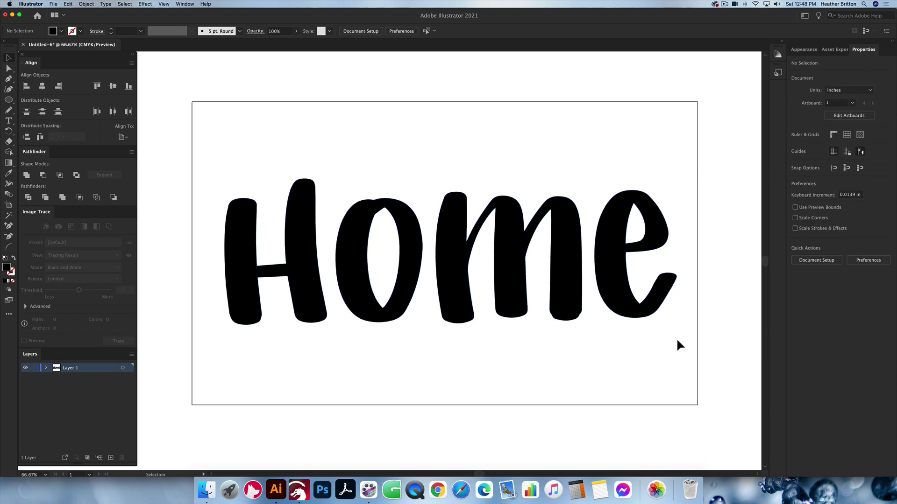
{"action": "left_click_drag", "start_coordinate": [678, 340], "coordinate": [229, 198]}
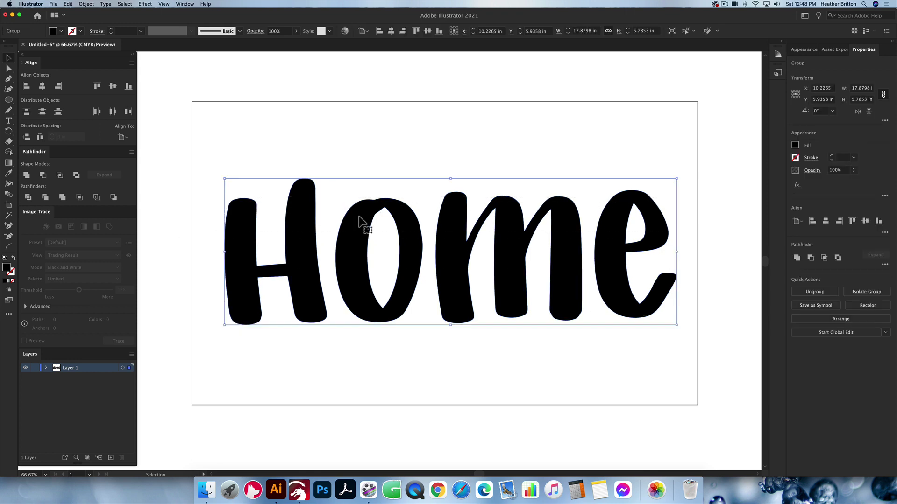
{"action": "left_click", "coordinate": [677, 353]}
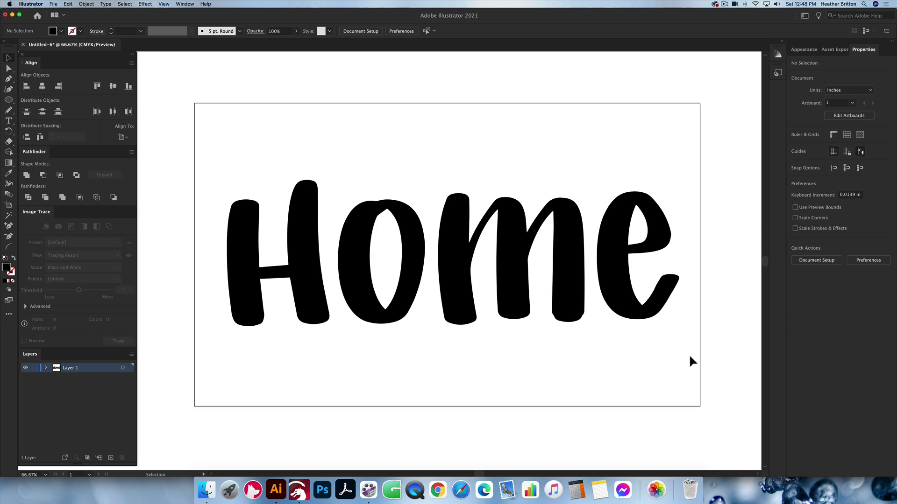
{"action": "left_click_drag", "start_coordinate": [689, 356], "coordinate": [226, 125]}
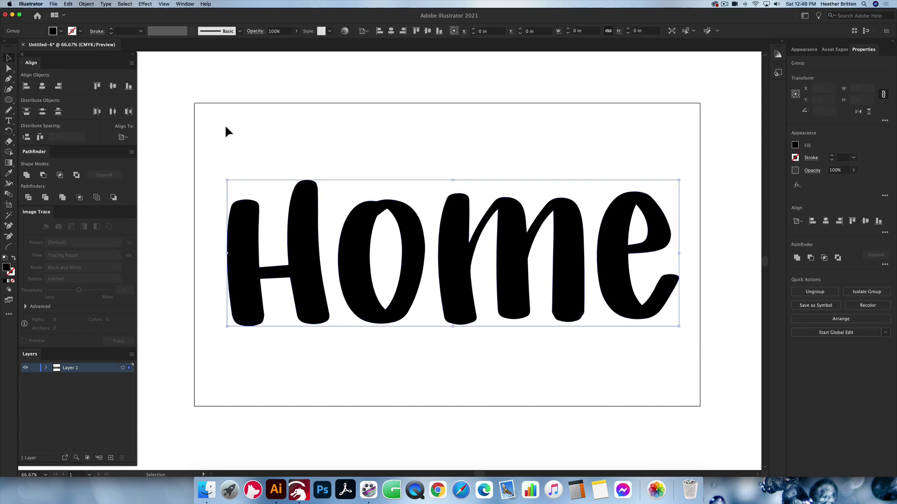
{"action": "key", "text": "a"}
{"action": "key", "text": "v"}
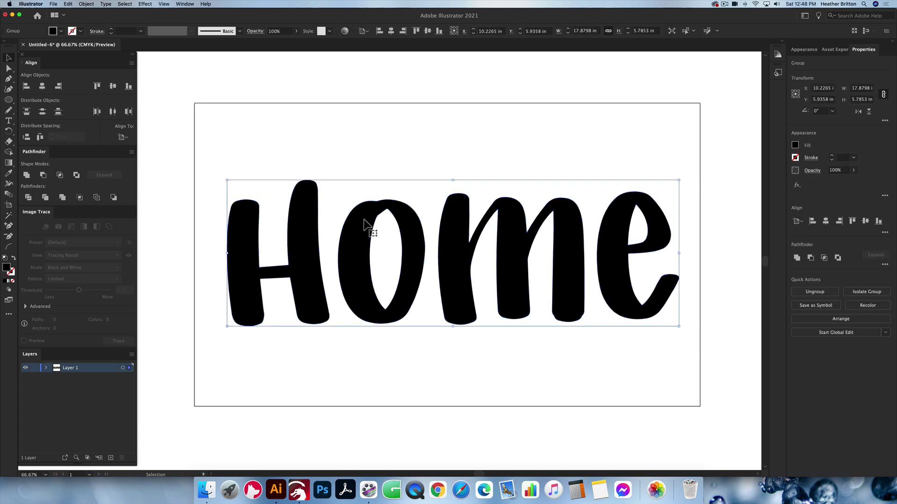
{"action": "left_click", "coordinate": [67, 3]}
{"action": "left_click", "coordinate": [68, 4]}
Paste the Home lettering into LightBurn on the red C02 layer, then return to Illustrator
{"action": "left_click", "coordinate": [298, 489]}
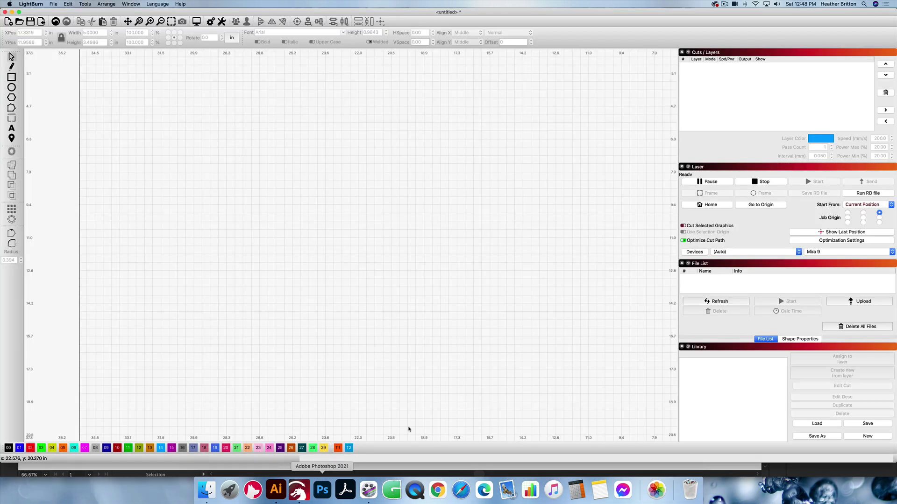
{"action": "scroll", "coordinate": [411, 304], "scroll_direction": "down", "scroll_amount": 4}
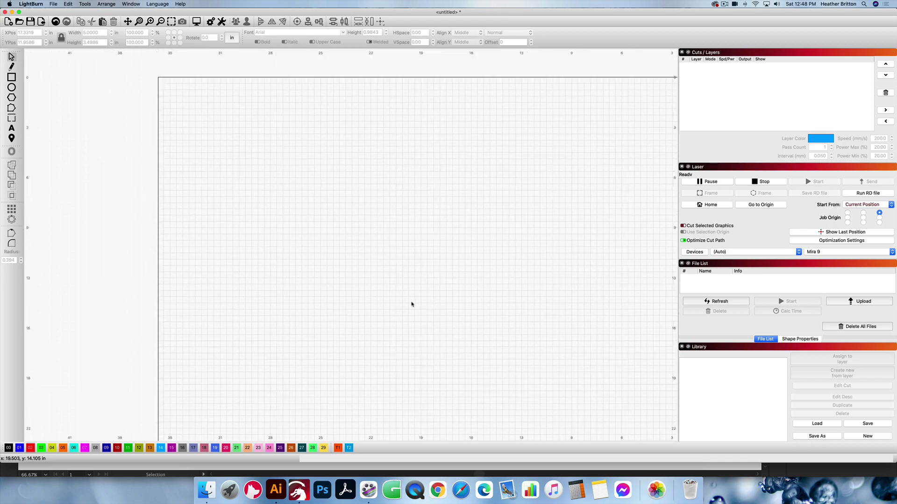
{"action": "left_click_drag", "start_coordinate": [411, 304], "coordinate": [362, 262]}
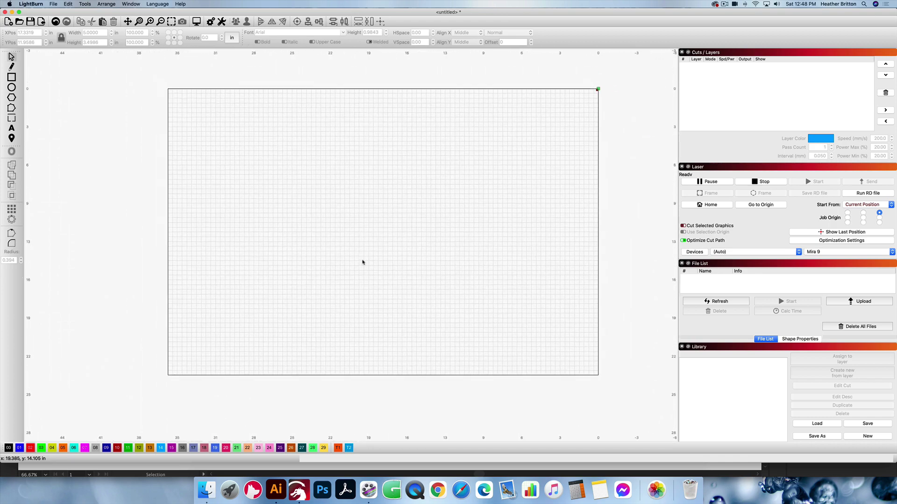
{"action": "key", "text": "super+v"}
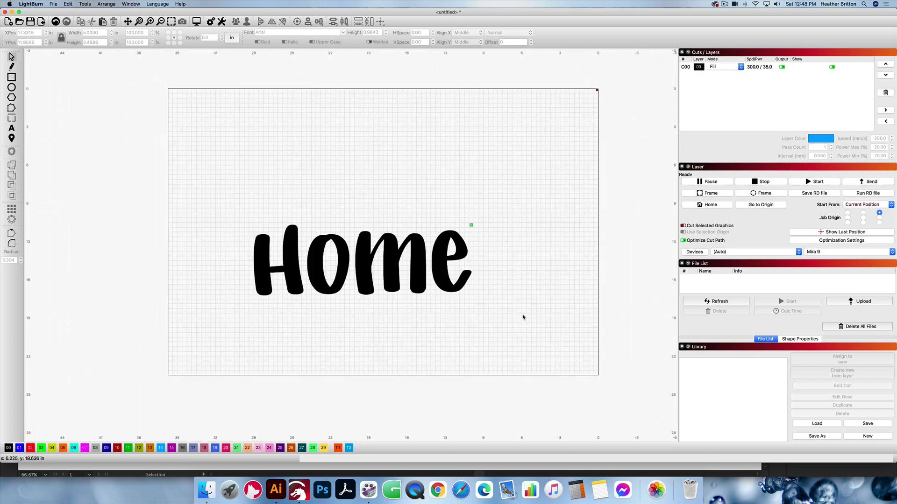
{"action": "left_click_drag", "start_coordinate": [522, 317], "coordinate": [163, 168]}
{"action": "left_click", "coordinate": [30, 448]}
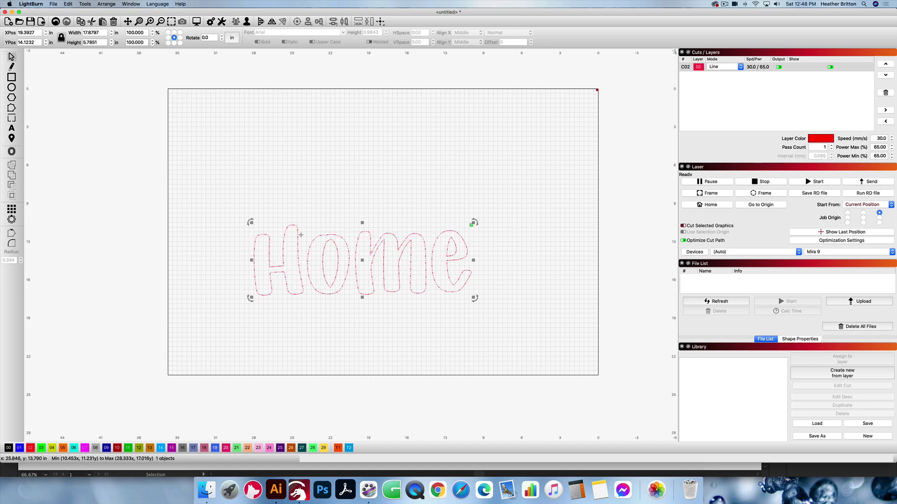
{"action": "left_click", "coordinate": [310, 202]}
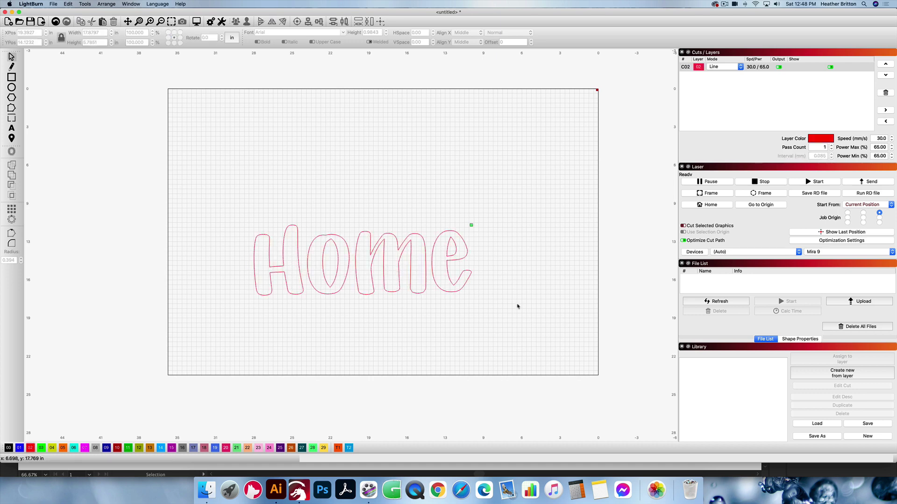
{"action": "key", "text": "super+Tab"}
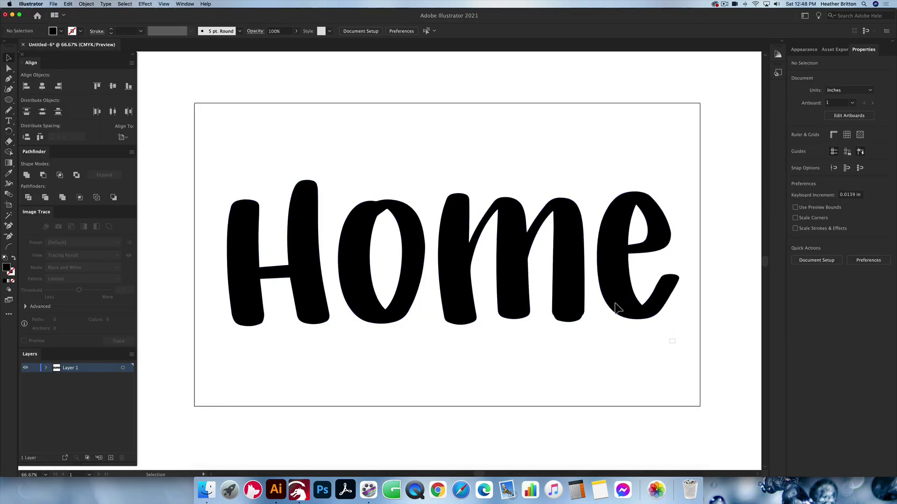
{"action": "left_click_drag", "start_coordinate": [676, 343], "coordinate": [533, 345]}
{"action": "left_click_drag", "start_coordinate": [530, 344], "coordinate": [531, 345]}
{"action": "left_click", "coordinate": [53, 4]}
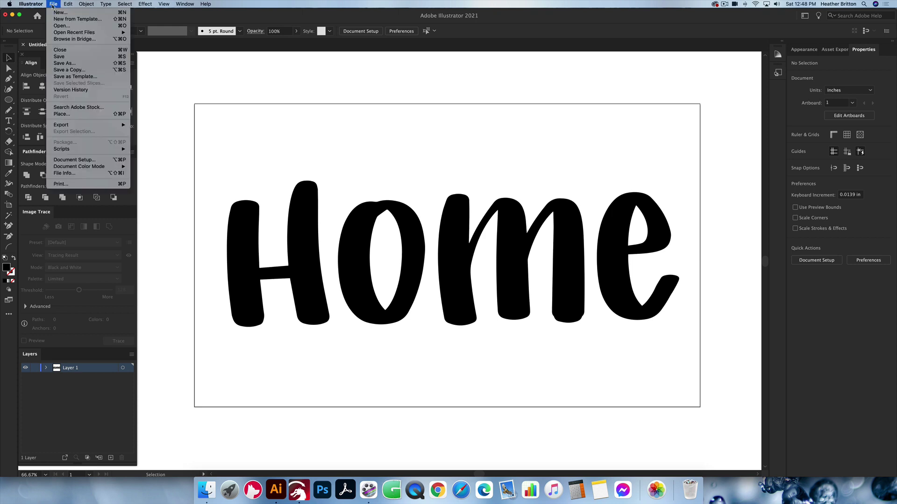
{"action": "left_click", "coordinate": [74, 64]}
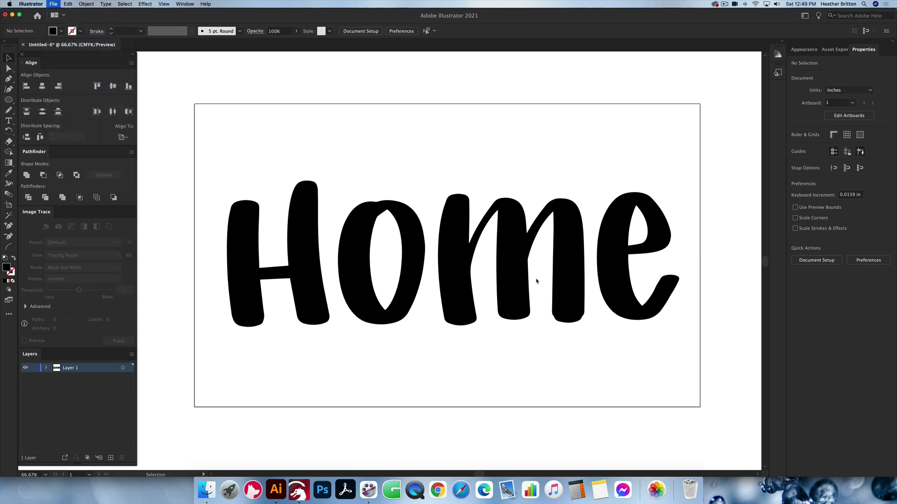
{"action": "left_click", "coordinate": [487, 245]}
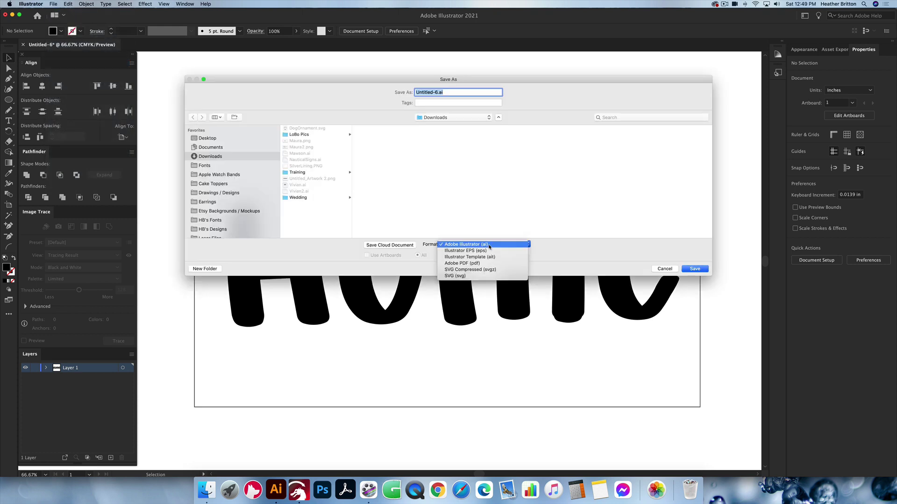
{"action": "left_click", "coordinate": [486, 276]}
{"action": "key", "text": "Return"}
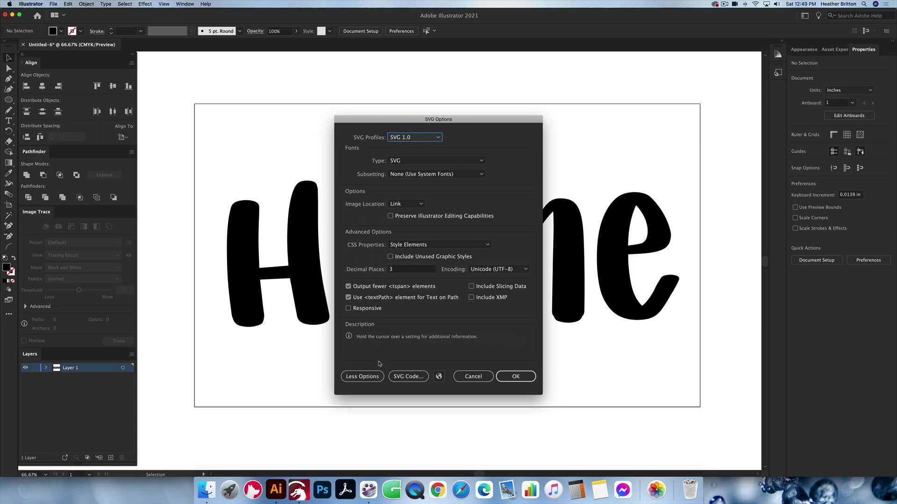
{"action": "left_click", "coordinate": [419, 204]}
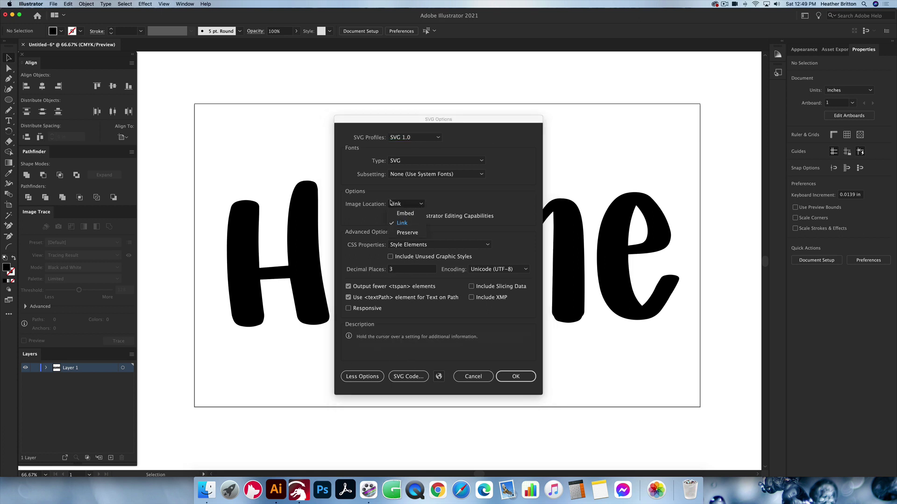
{"action": "left_click", "coordinate": [415, 222]}
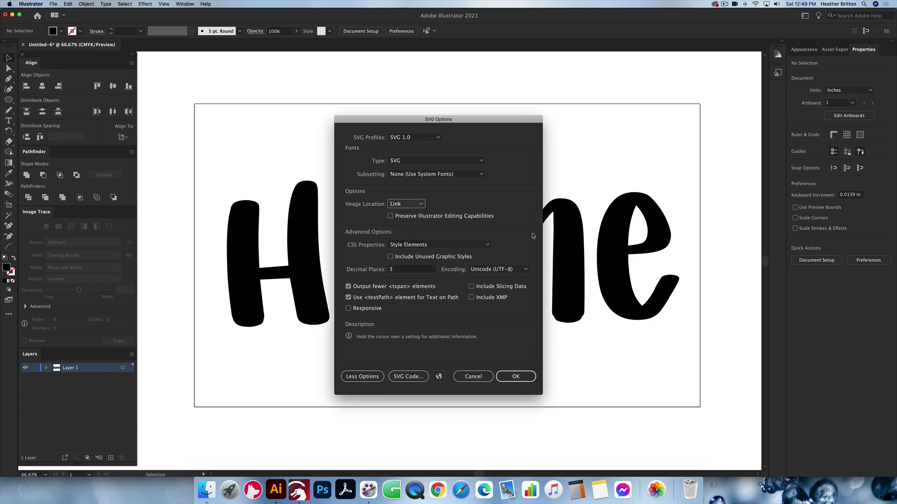
{"action": "left_click", "coordinate": [478, 380]}
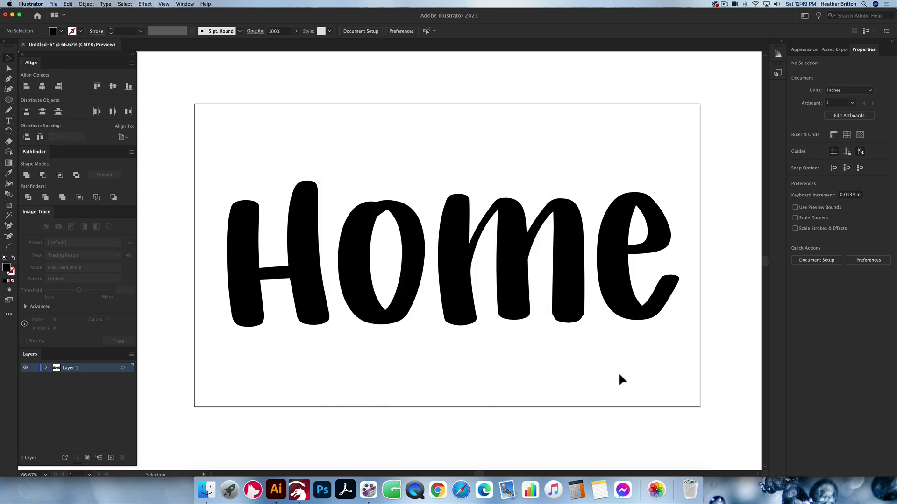